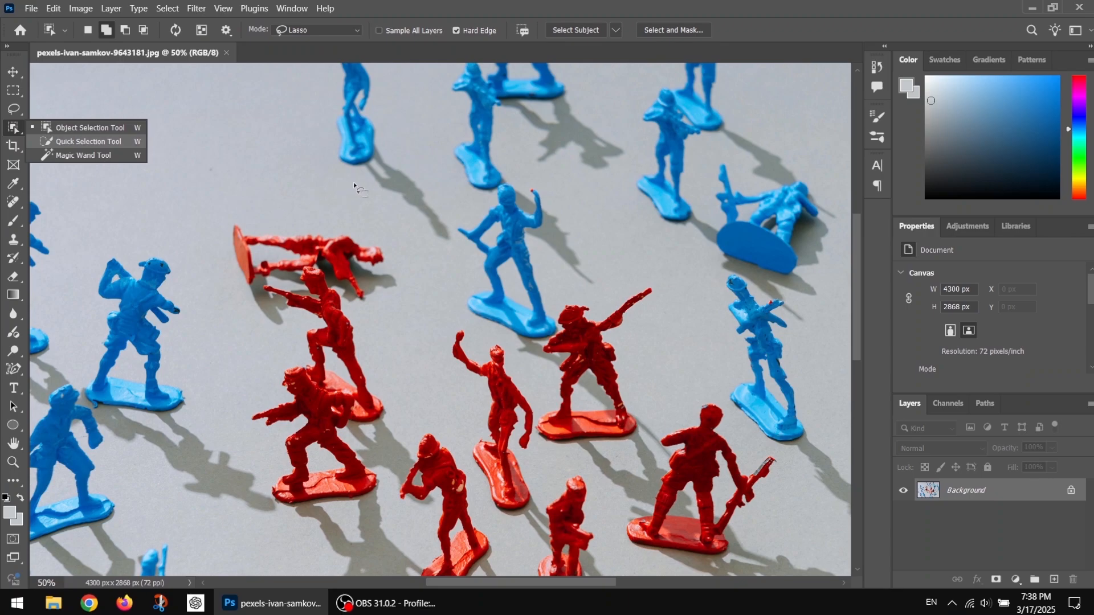
Select the shadow of the blue soldier at the upper middle with the Object Selection tool in Lasso mode
{"action": "left_click", "coordinate": [293, 31]}
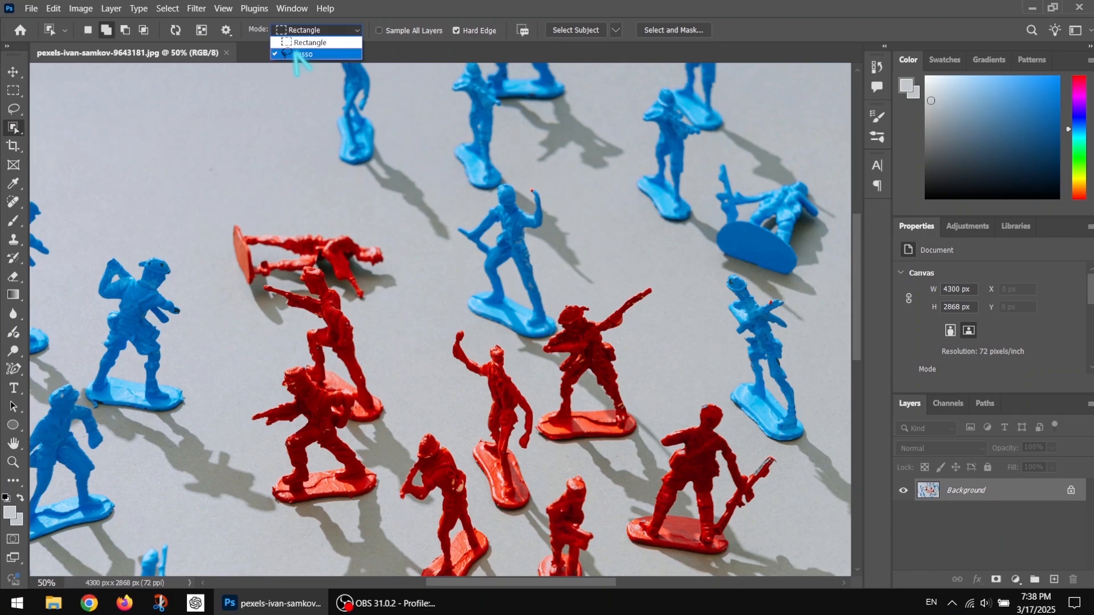
{"action": "left_click", "coordinate": [302, 54]}
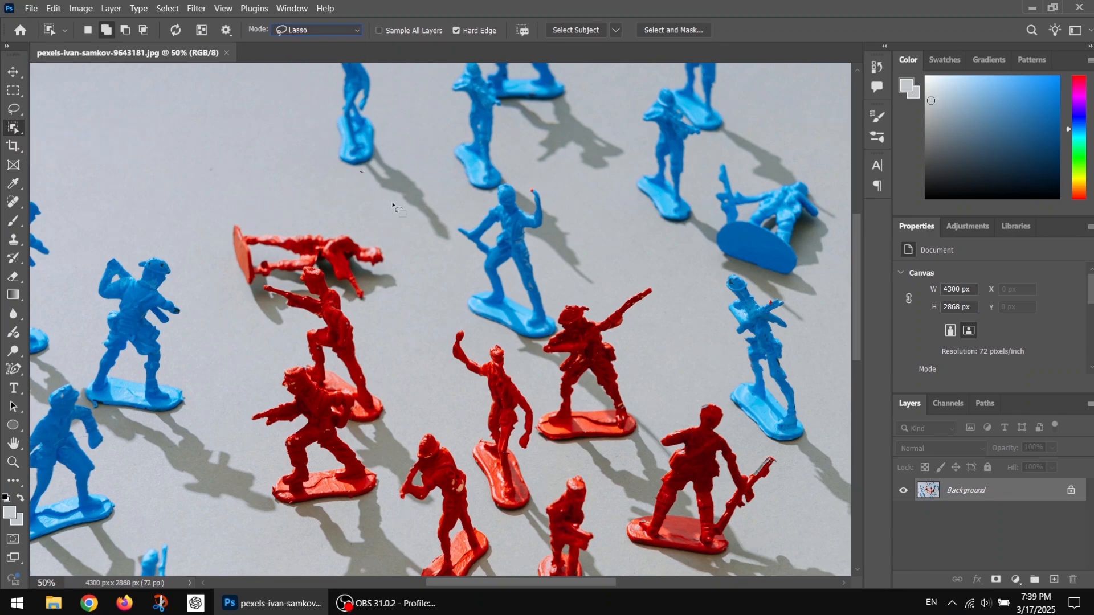
{"action": "left_click_drag", "start_coordinate": [392, 205], "coordinate": [419, 235]}
{"action": "left_click_drag", "start_coordinate": [434, 182], "coordinate": [400, 150]}
Expand the shadow selection by 10 pixels
{"action": "left_click", "coordinate": [168, 9]}
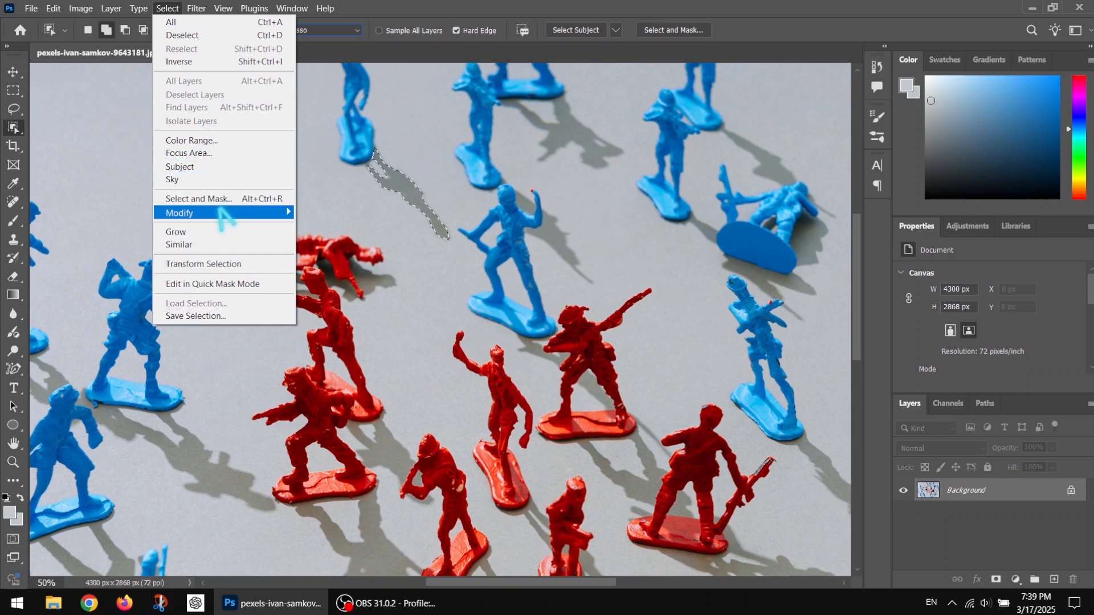
{"action": "mouse_move", "coordinate": [221, 213]}
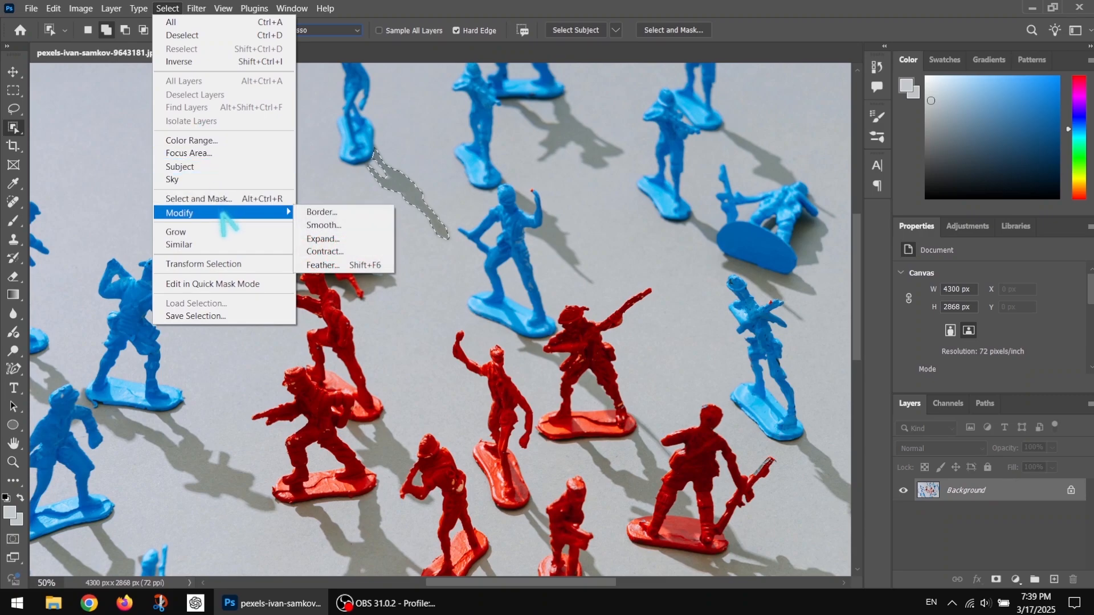
{"action": "left_click", "coordinate": [336, 240]}
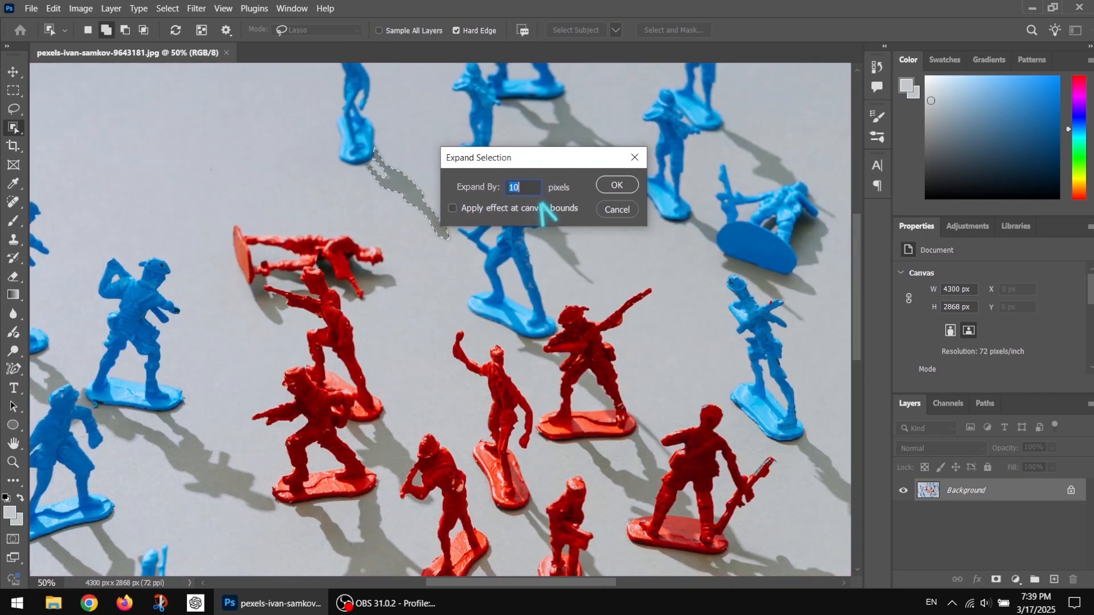
{"action": "left_click", "coordinate": [609, 185]}
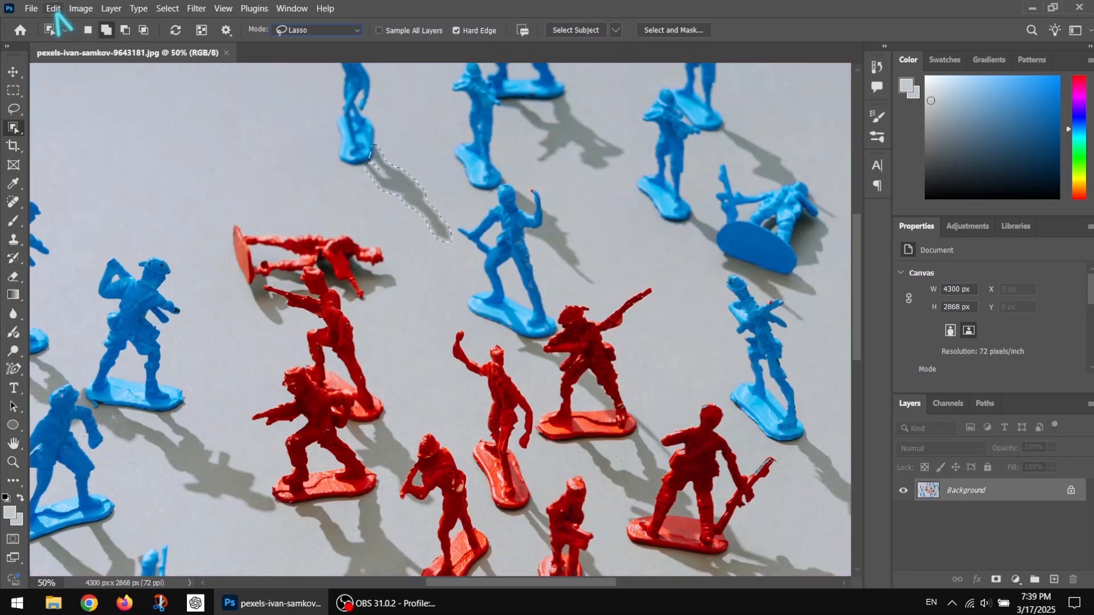
Fill the selected soldier's shadow with Content-Aware contents and deselect it
{"action": "left_click", "coordinate": [53, 8]}
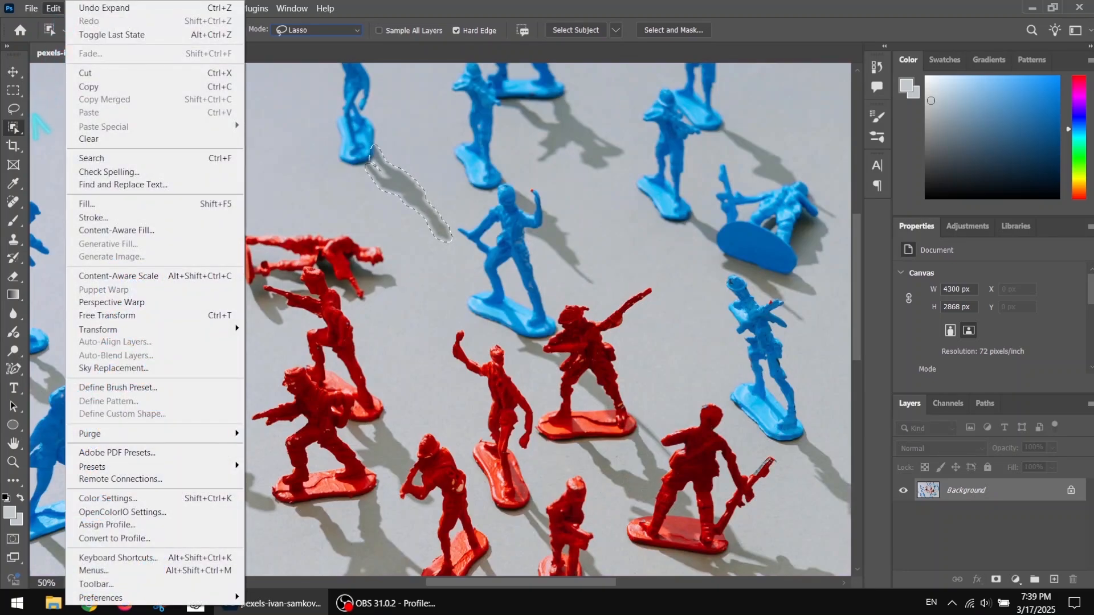
{"action": "left_click", "coordinate": [94, 205]}
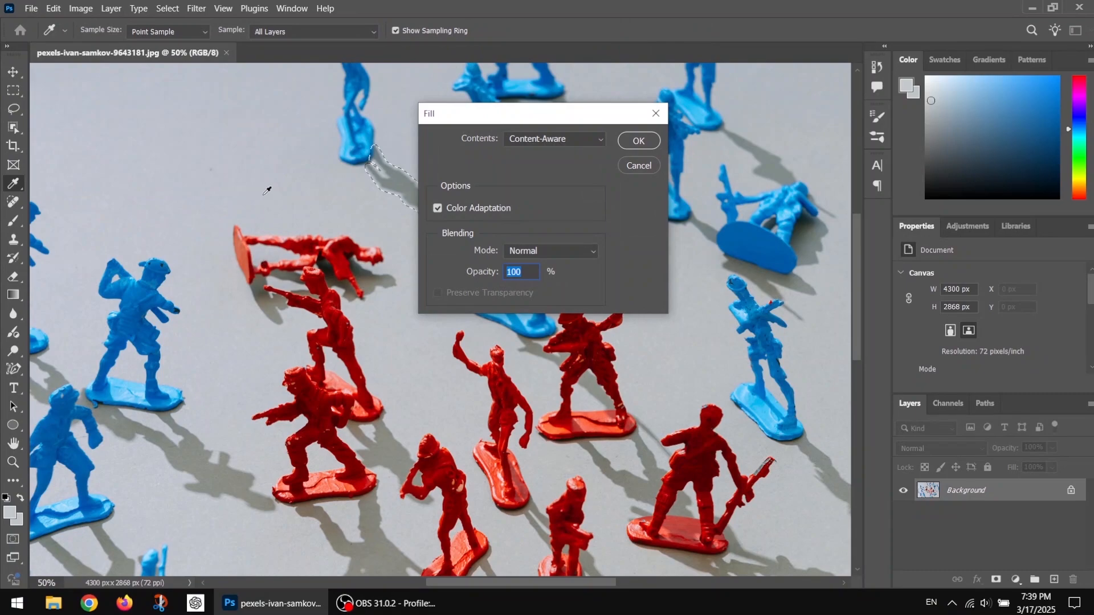
{"action": "left_click", "coordinate": [561, 141]}
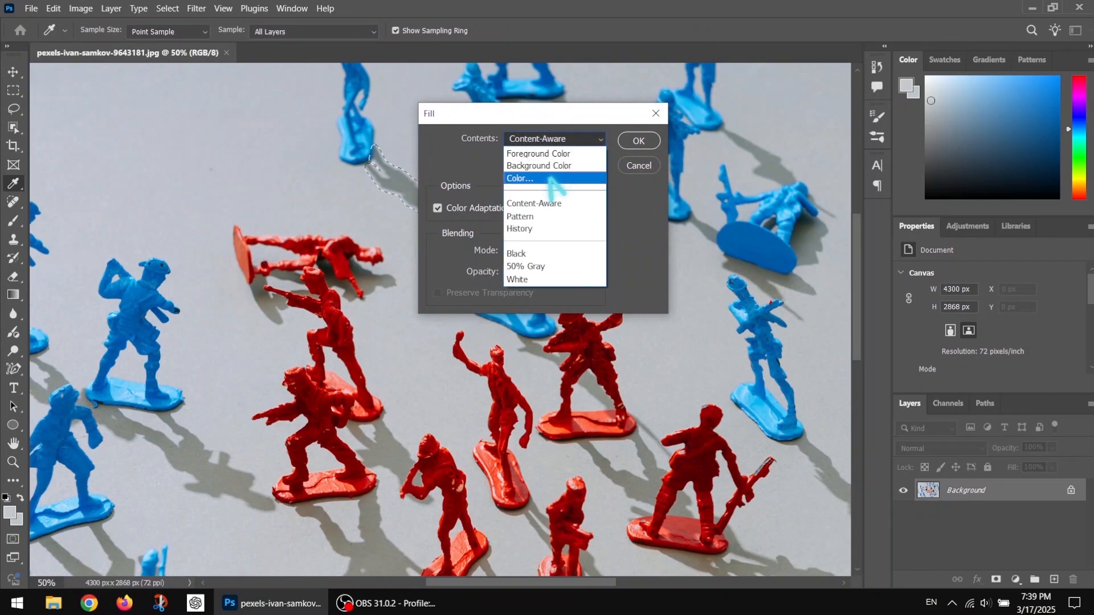
{"action": "left_click", "coordinate": [544, 203]}
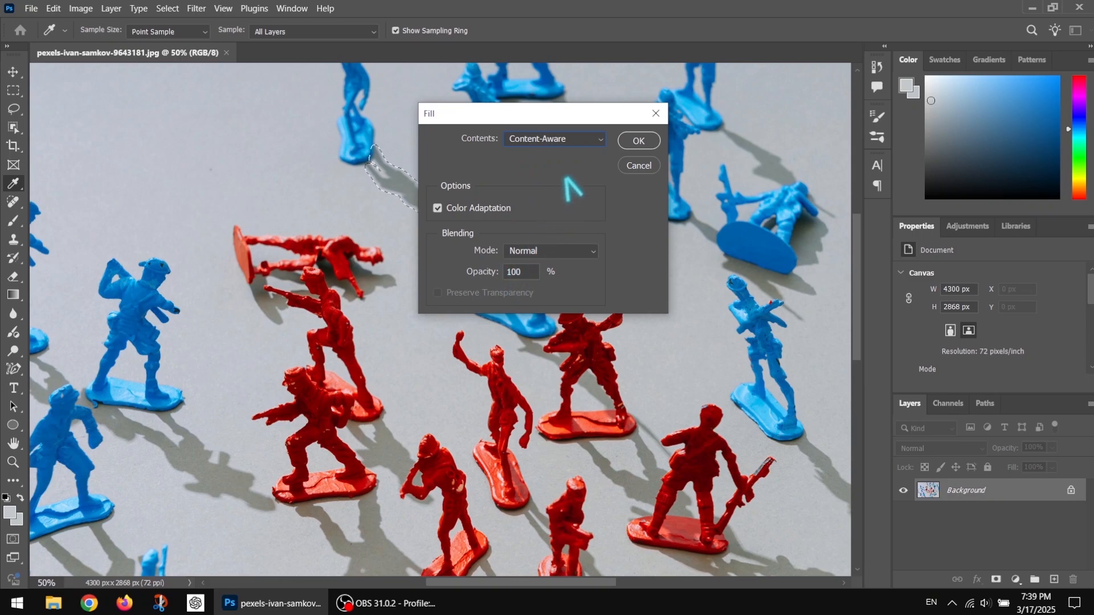
{"action": "left_click", "coordinate": [633, 140]}
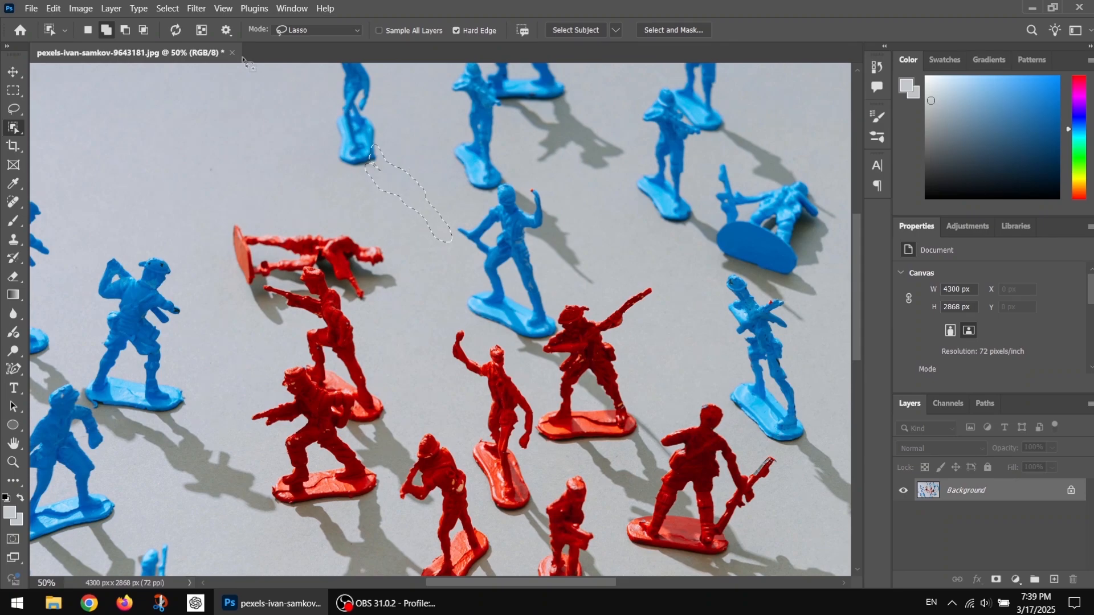
{"action": "left_click", "coordinate": [168, 8]}
{"action": "left_click", "coordinate": [182, 35]}
Open the portrait PNG whose file name ends in 4646851 from the Downloads folder
{"action": "left_click", "coordinate": [32, 8]}
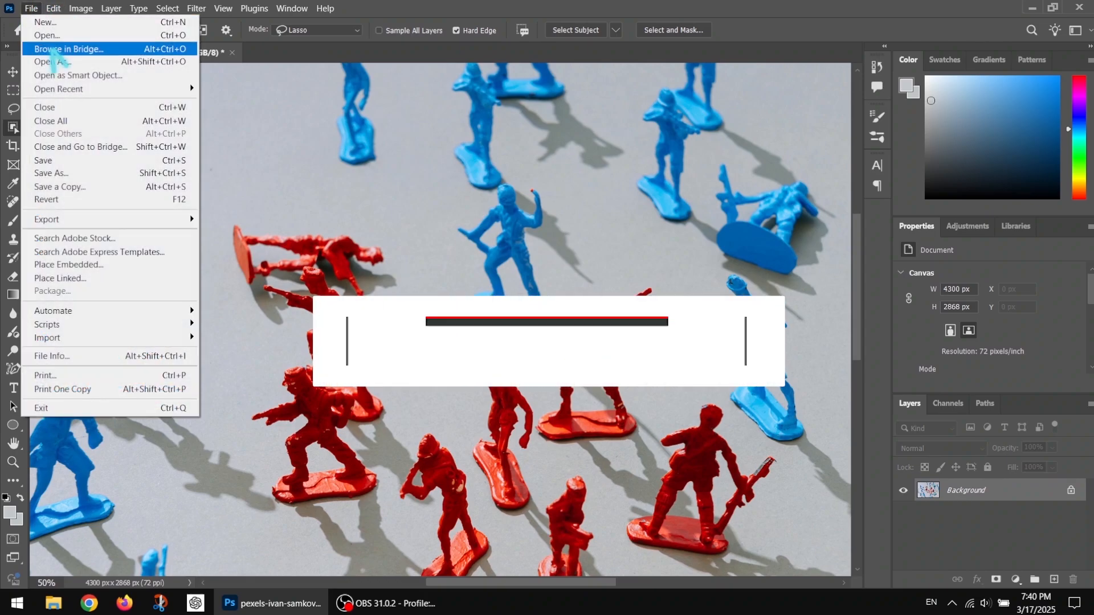
{"action": "left_click", "coordinate": [55, 35]}
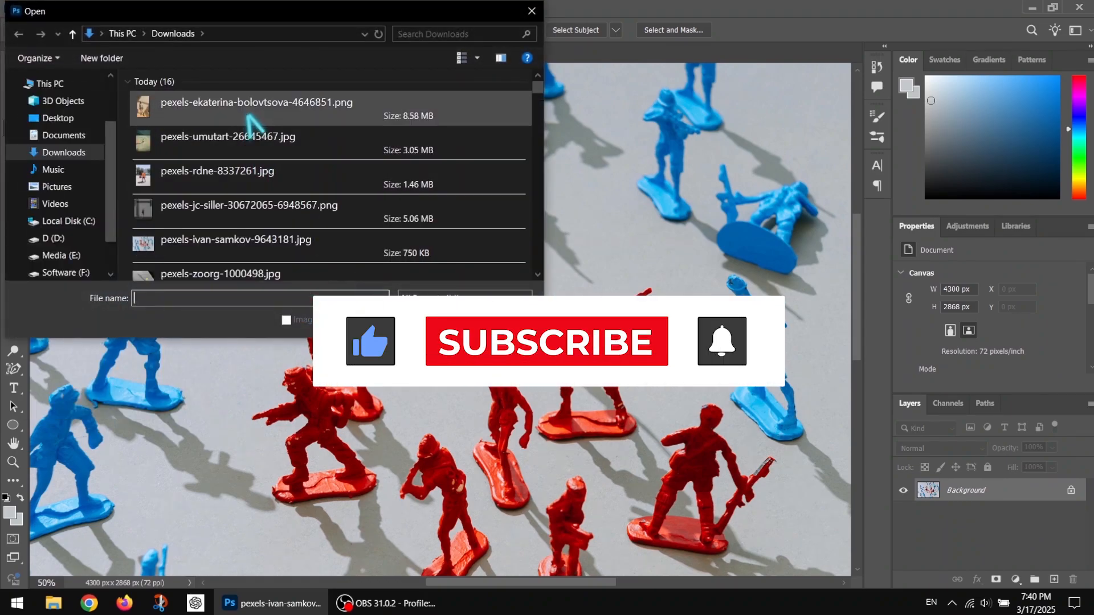
{"action": "left_click", "coordinate": [253, 106]}
{"action": "left_click", "coordinate": [431, 320]}
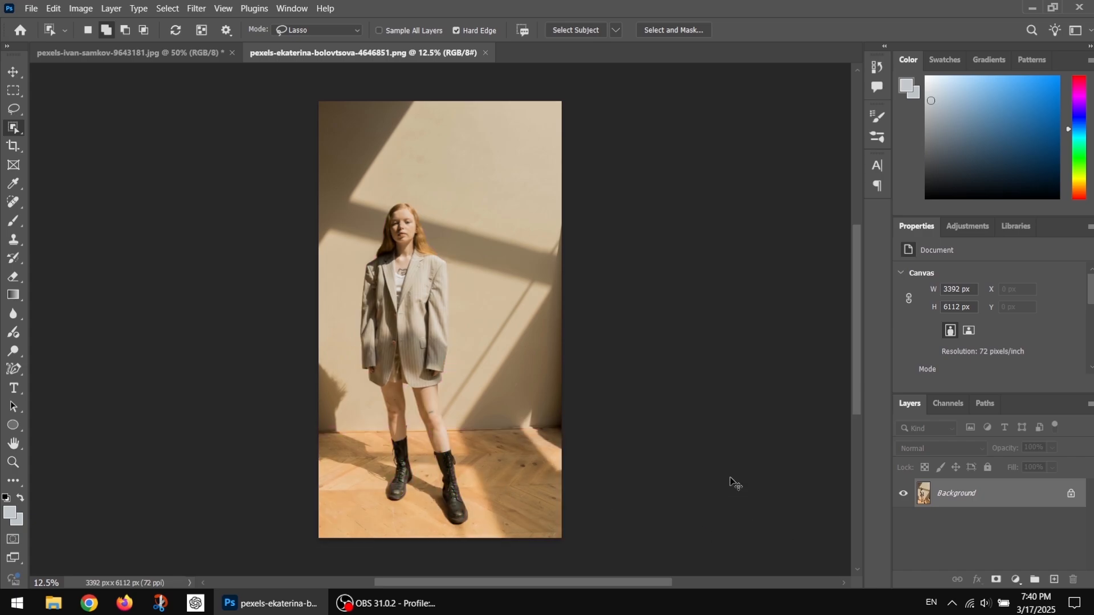
Duplicate the background layer and mask the woman out of the copy using an inverted Select Subject selection
{"action": "key", "text": "ctrl+j"}
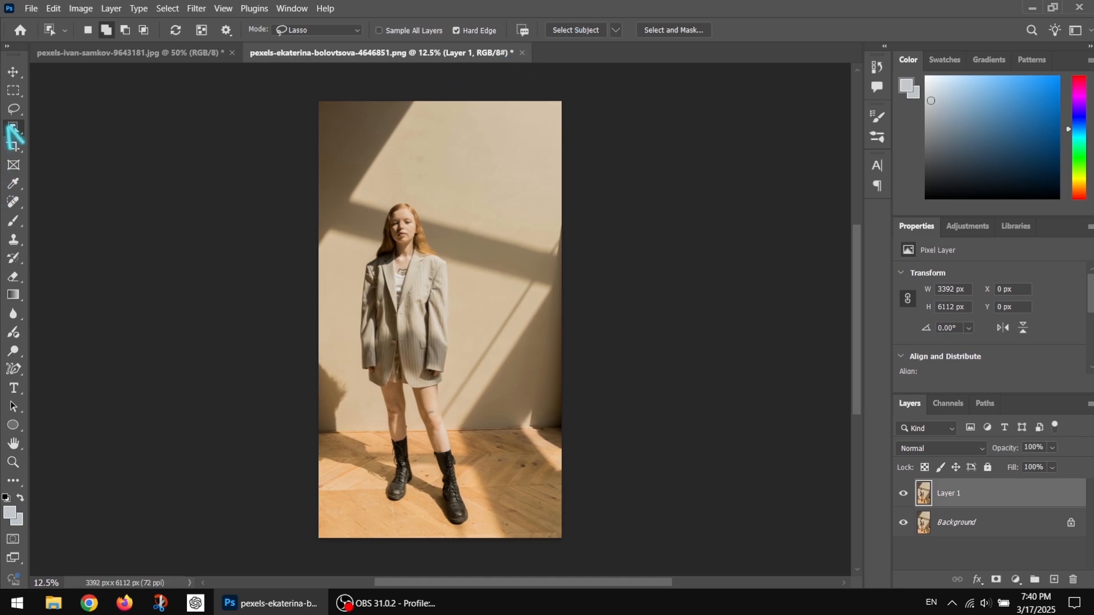
{"action": "left_click", "coordinate": [576, 30]}
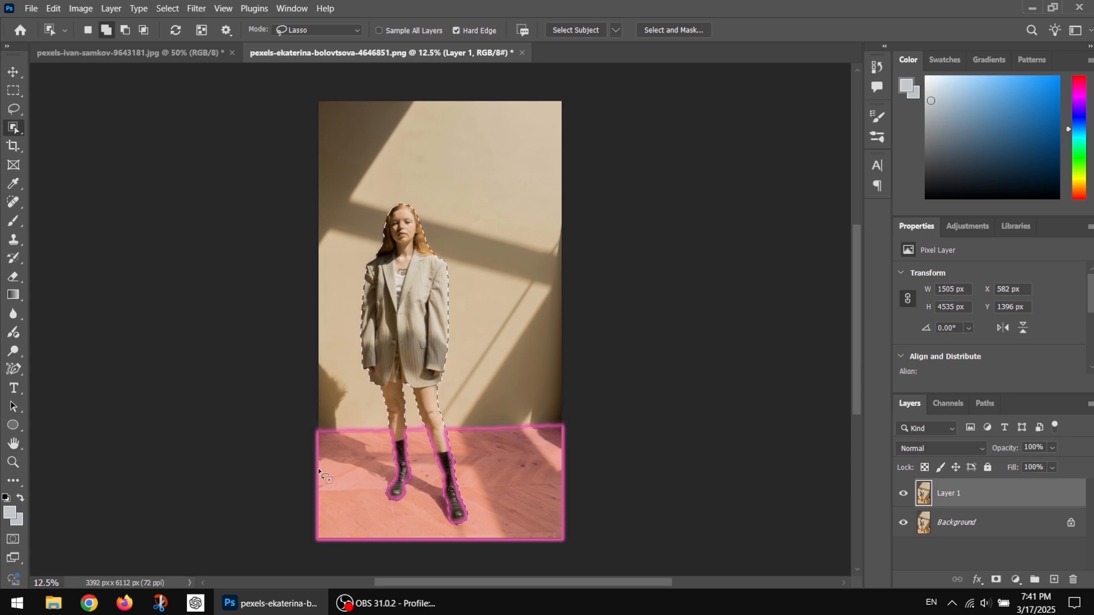
{"action": "left_click", "coordinate": [176, 9]}
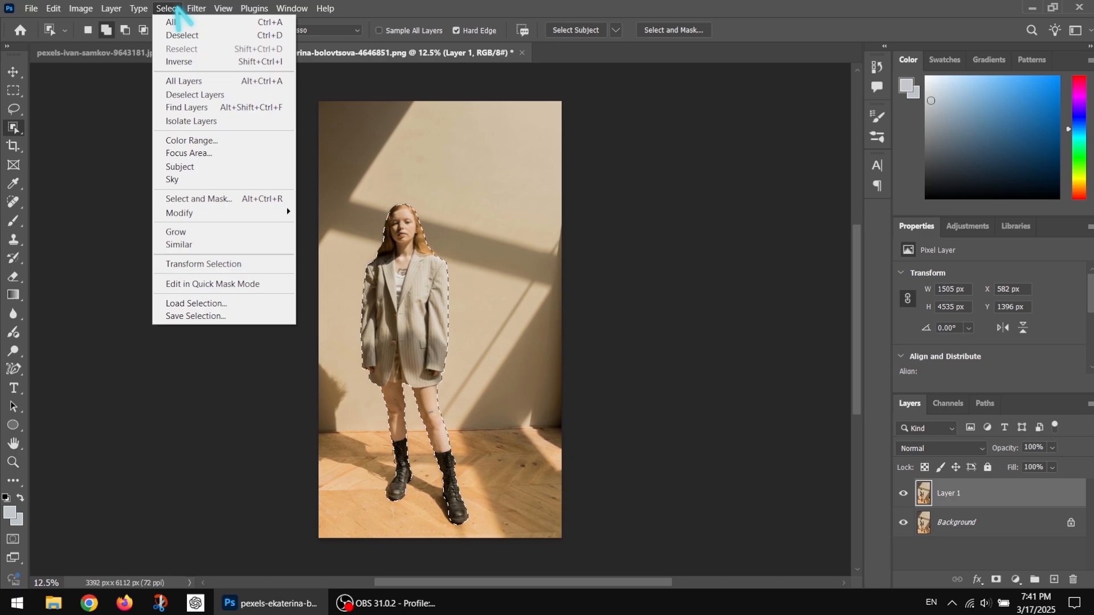
{"action": "left_click", "coordinate": [192, 62]}
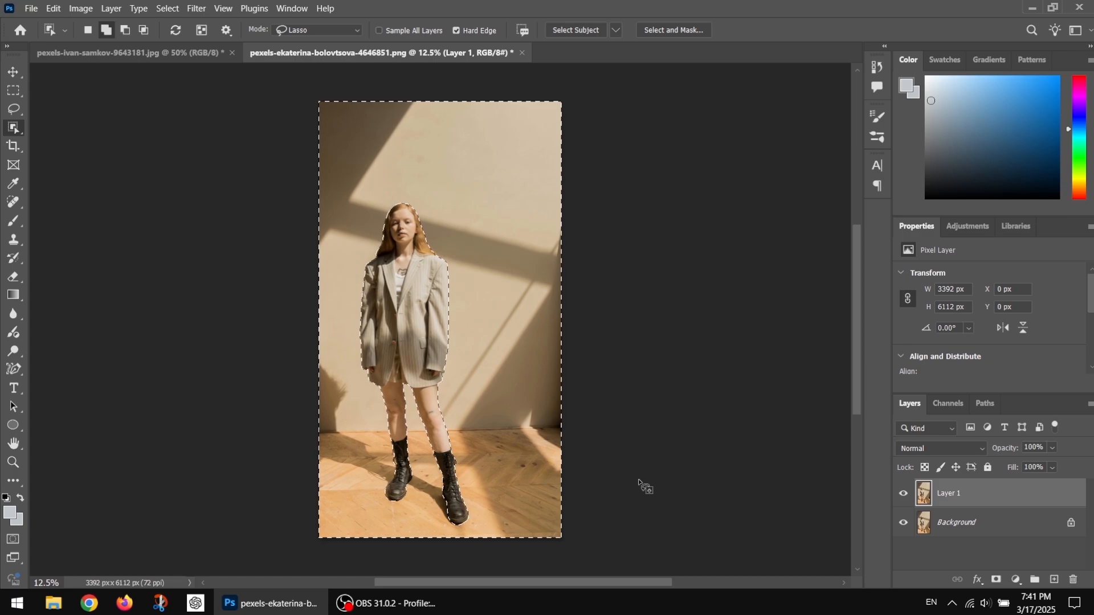
{"action": "left_click", "coordinate": [997, 580]}
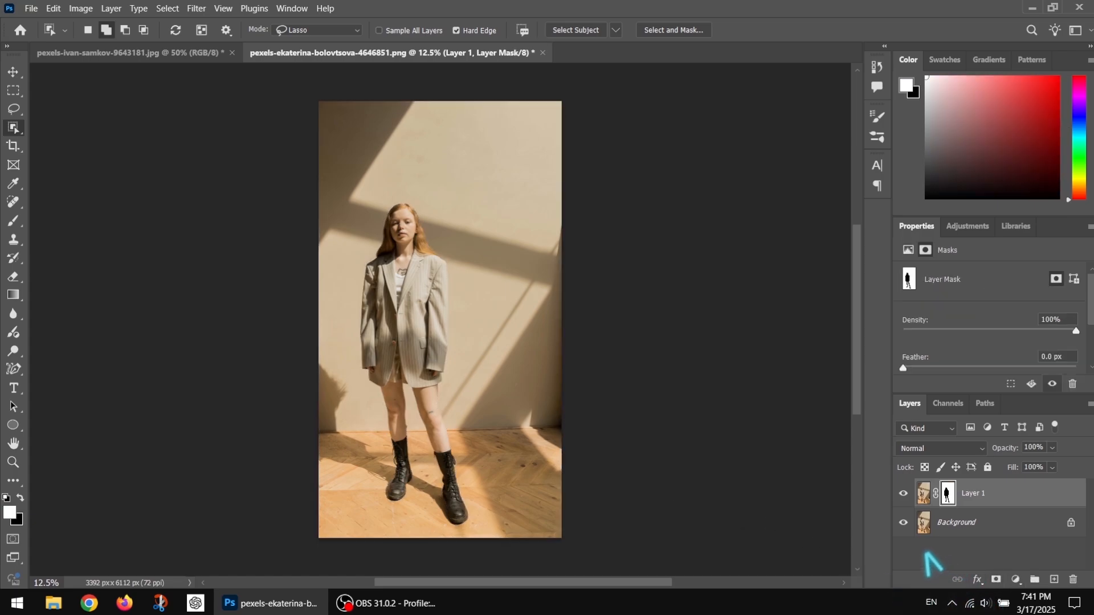
On Layer 1's image, lasso the wall and floor shadow beside the woman and add the shadow between her boots to the selection
{"action": "left_click", "coordinate": [924, 494]}
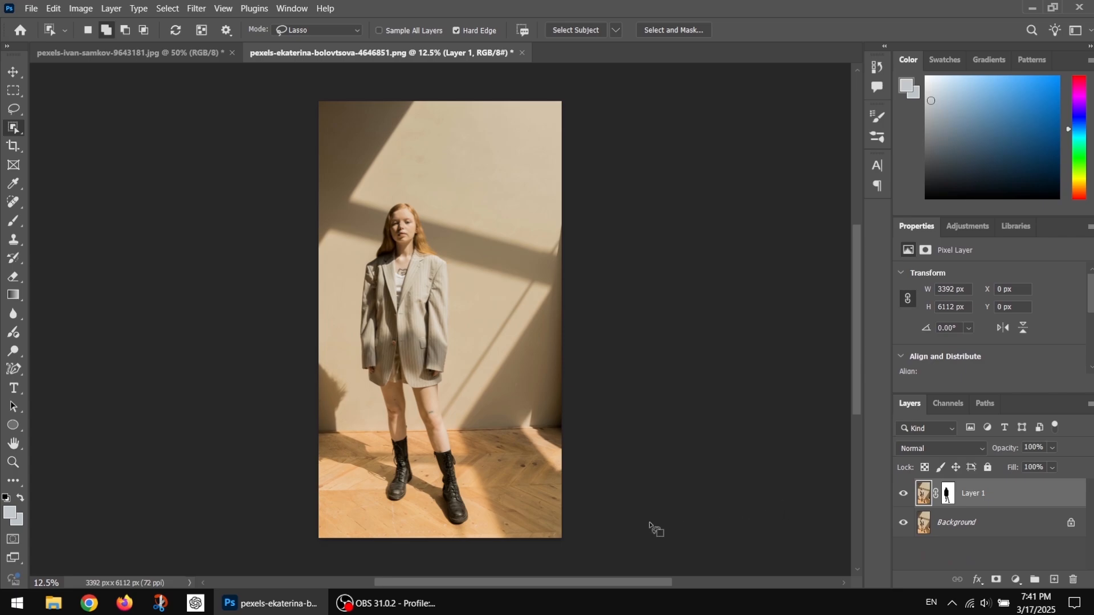
{"action": "left_click", "coordinate": [13, 462]}
{"action": "left_click", "coordinate": [388, 502]}
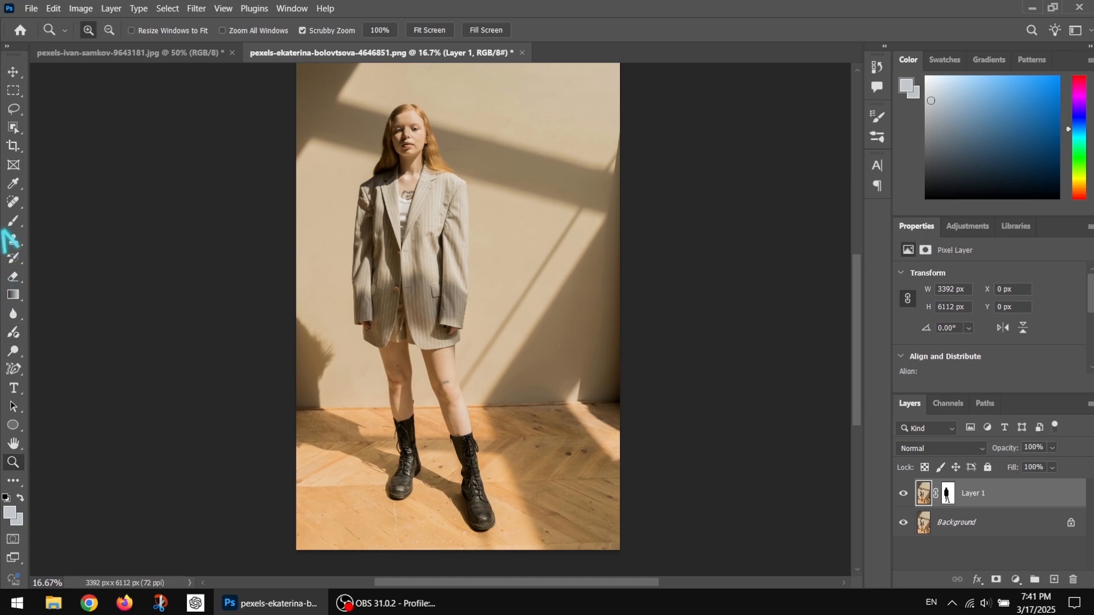
{"action": "left_click", "coordinate": [13, 109]}
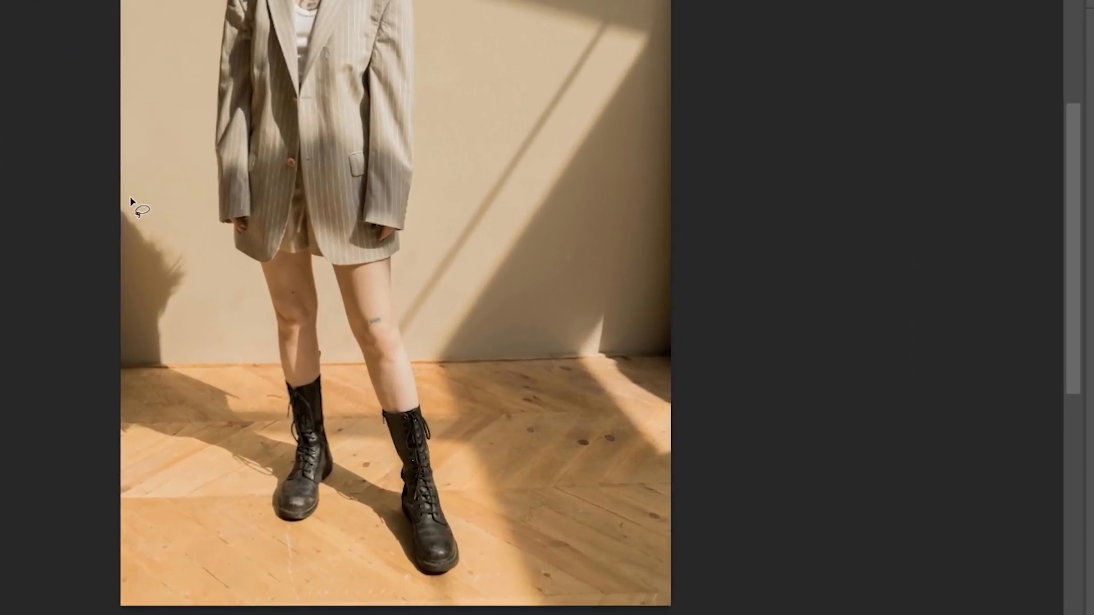
{"action": "mouse_move", "coordinate": [131, 201]}
{"action": "left_mouse_down"}
{"action": "mouse_move", "coordinate": [190, 243]}
{"action": "mouse_move", "coordinate": [206, 276]}
{"action": "mouse_move", "coordinate": [192, 303]}
{"action": "mouse_move", "coordinate": [198, 357]}
{"action": "mouse_move", "coordinate": [250, 393]}
{"action": "mouse_move", "coordinate": [244, 409]}
{"action": "mouse_move", "coordinate": [328, 455]}
{"action": "mouse_move", "coordinate": [259, 501]}
{"action": "mouse_move", "coordinate": [222, 469]}
{"action": "mouse_move", "coordinate": [132, 447]}
{"action": "mouse_move", "coordinate": [103, 417]}
{"action": "mouse_move", "coordinate": [91, 213]}
{"action": "mouse_move", "coordinate": [131, 205]}
{"action": "left_mouse_up"}
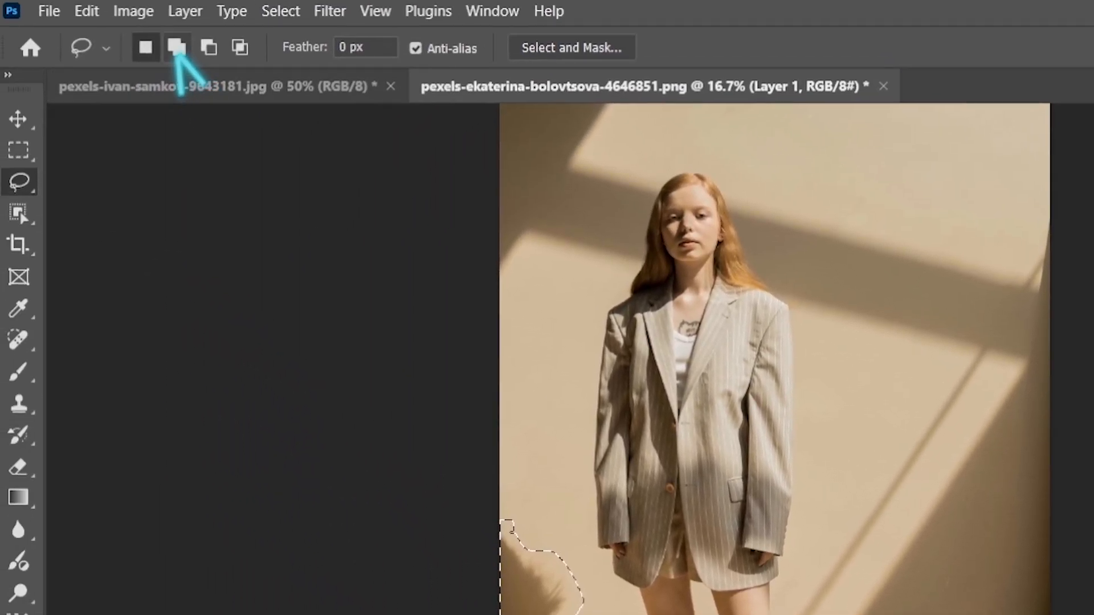
{"action": "left_click", "coordinate": [177, 47]}
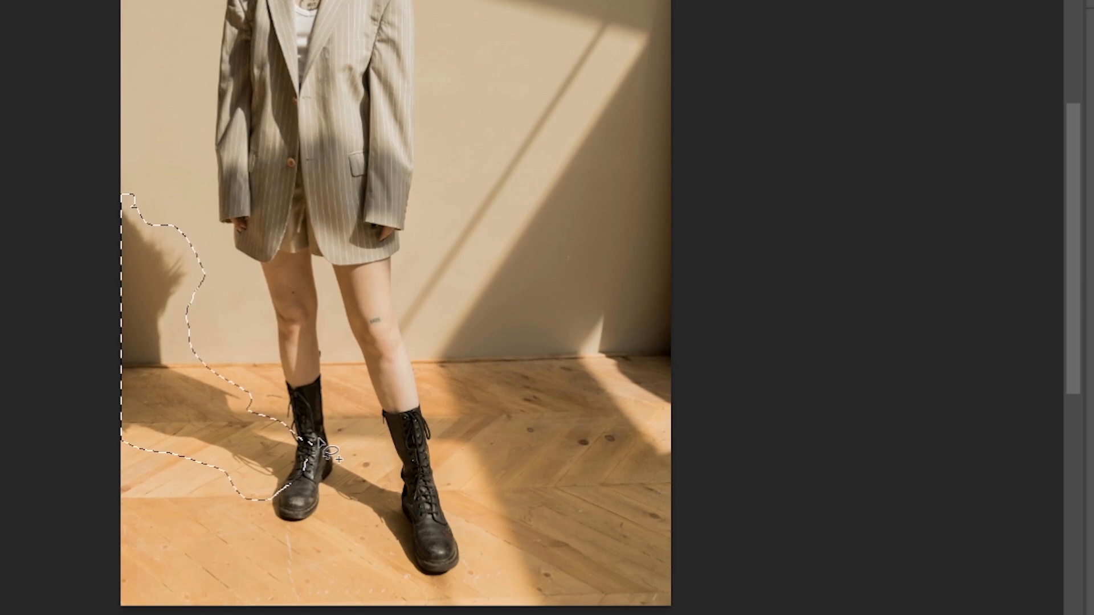
{"action": "mouse_move", "coordinate": [319, 440]}
{"action": "left_mouse_down"}
{"action": "mouse_move", "coordinate": [412, 496]}
{"action": "mouse_move", "coordinate": [431, 567]}
{"action": "mouse_move", "coordinate": [398, 558]}
{"action": "mouse_move", "coordinate": [380, 531]}
{"action": "mouse_move", "coordinate": [325, 500]}
{"action": "mouse_move", "coordinate": [309, 474]}
{"action": "mouse_move", "coordinate": [342, 441]}
{"action": "left_mouse_up"}
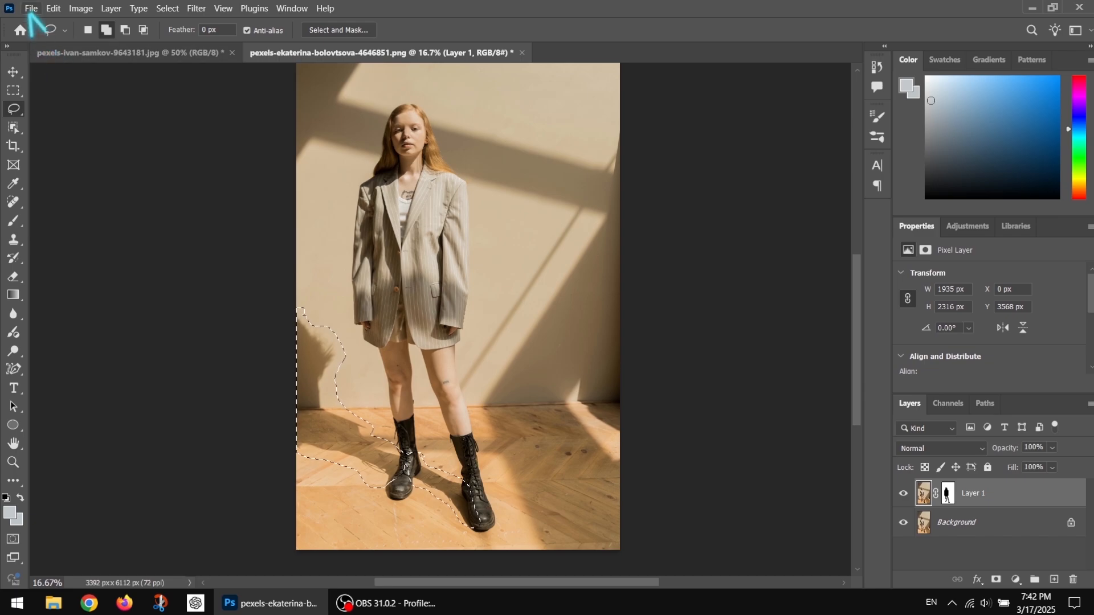
Fill the selected wall and floor shadows with Content-Aware contents and deselect them
{"action": "left_click", "coordinate": [53, 9]}
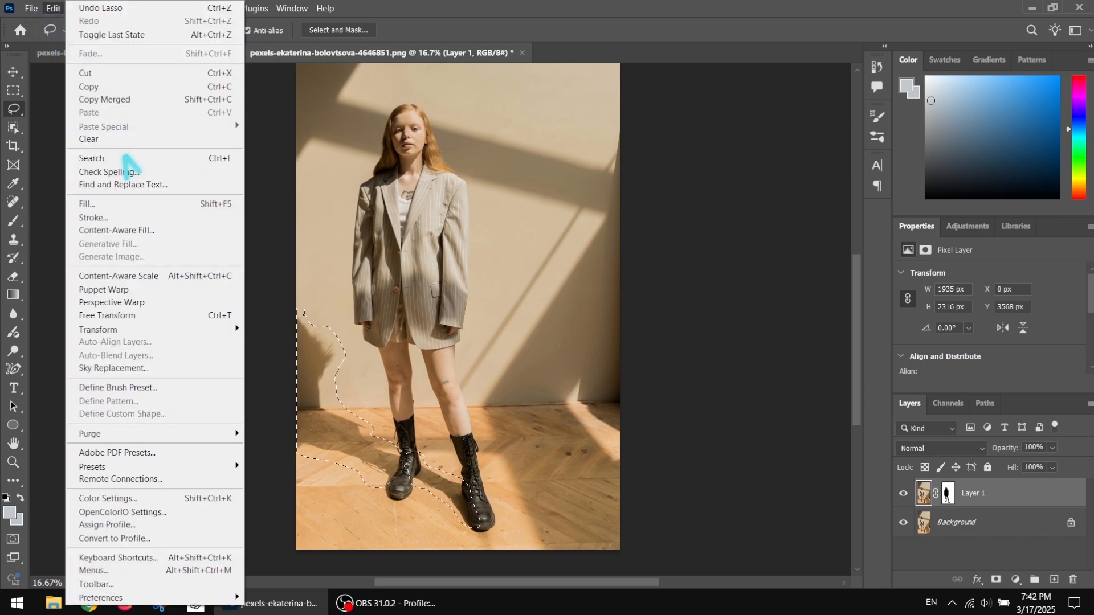
{"action": "left_click", "coordinate": [103, 205]}
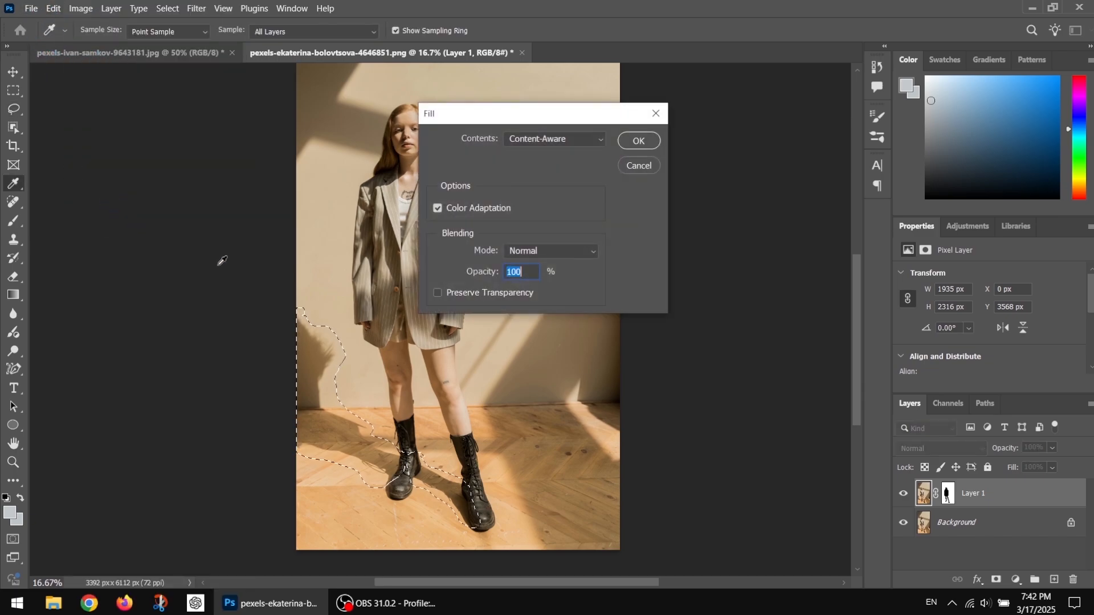
{"action": "left_click", "coordinate": [631, 141]}
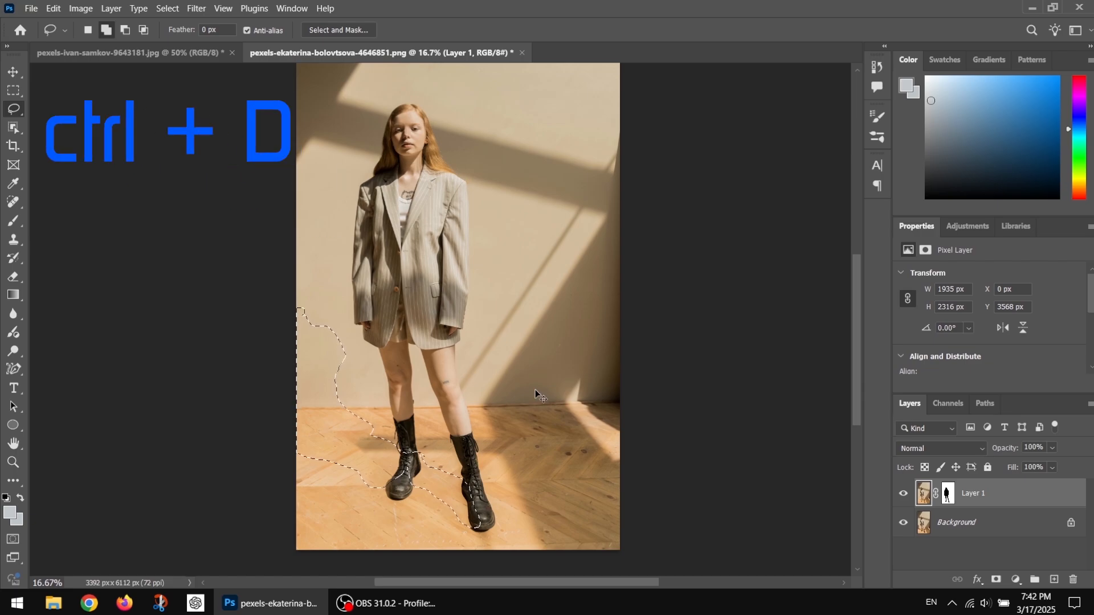
{"action": "key", "text": "ctrl+d"}
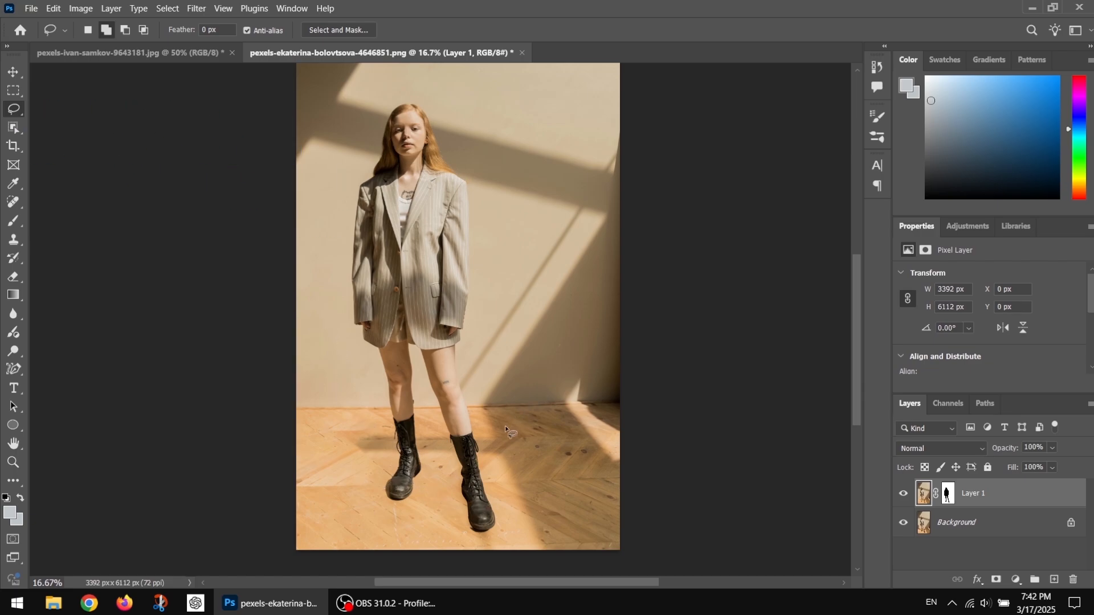